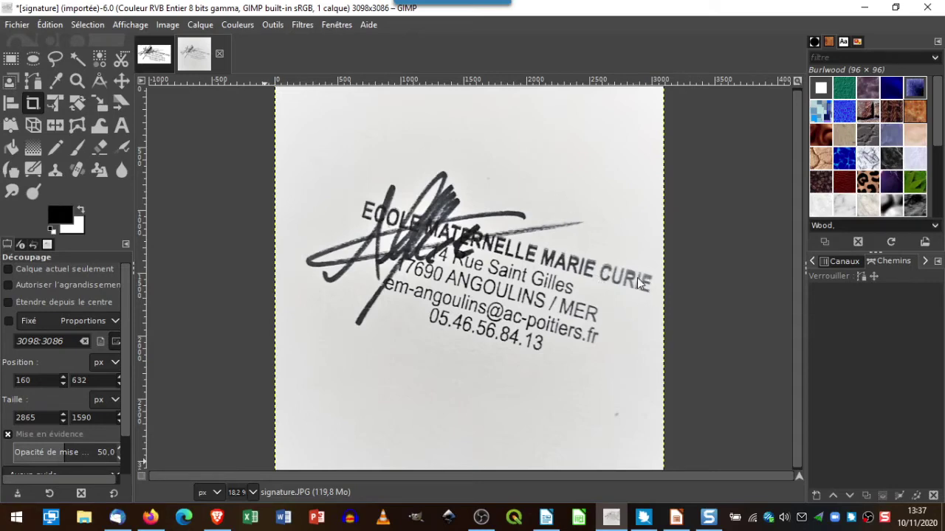
- Show the original photo's properties (3098×3086, 1,5 Mo) beside the 300×170 exported image
left_click(158, 55)
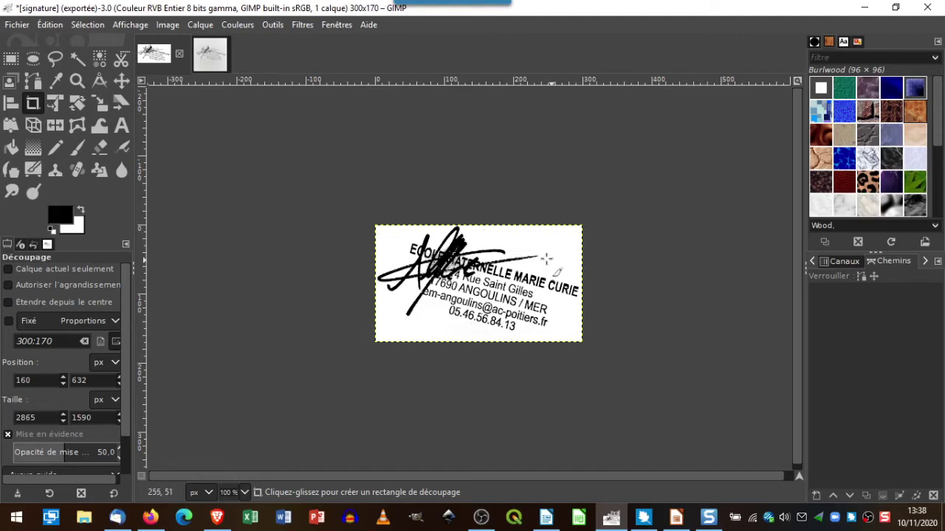
left_click(215, 62)
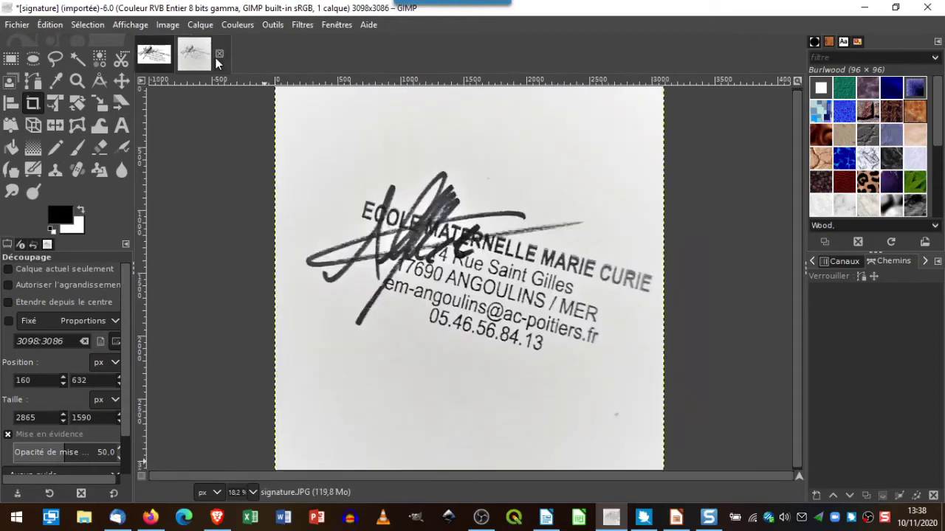
left_click(174, 26)
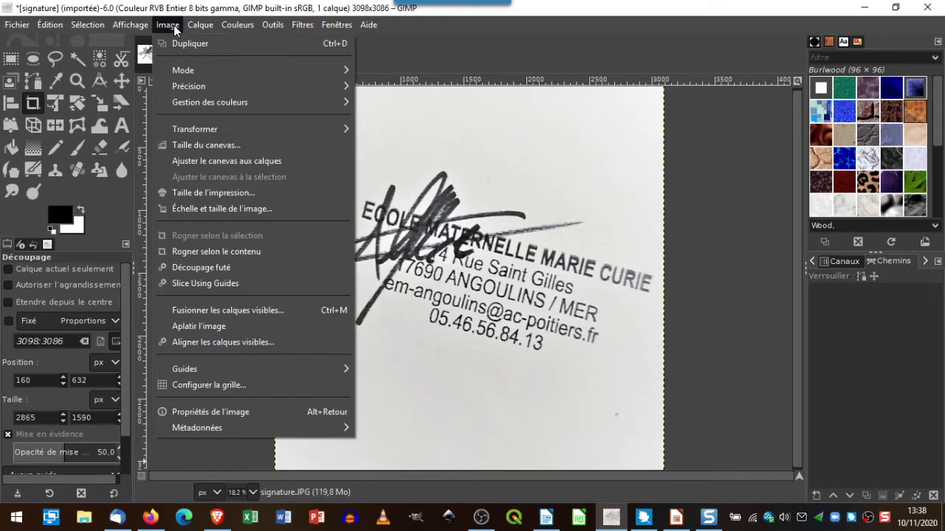
left_click(211, 411)
mouse_move(489, 120)
left_mouse_down()
mouse_move(800, 85)
mouse_move(817, 72)
left_mouse_up()
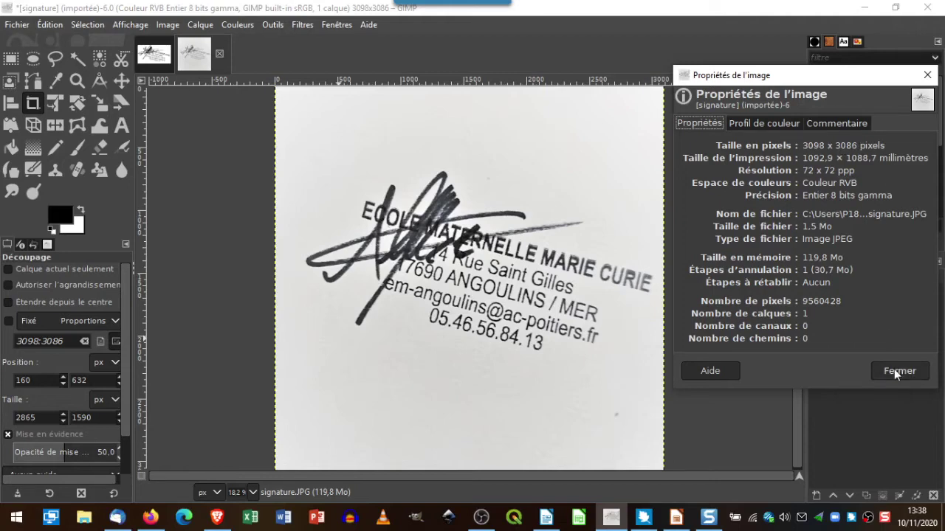
left_click(153, 53)
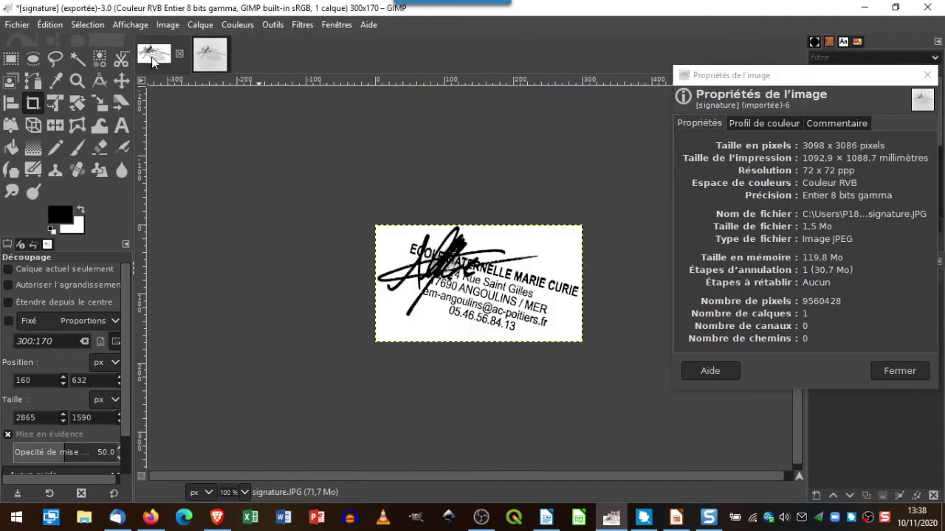
- Check the 300×170 image's properties, then close both property windows and return to the original photo
left_click(168, 25)
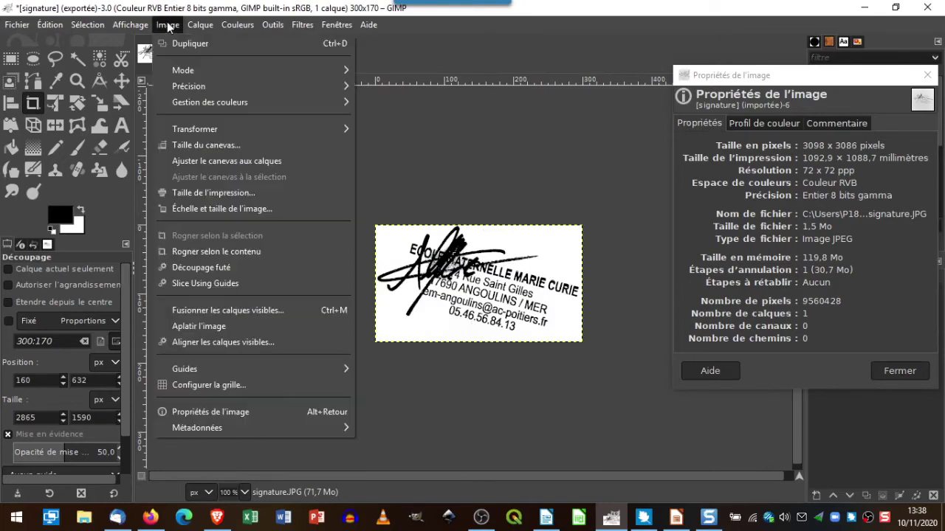
left_click(197, 412)
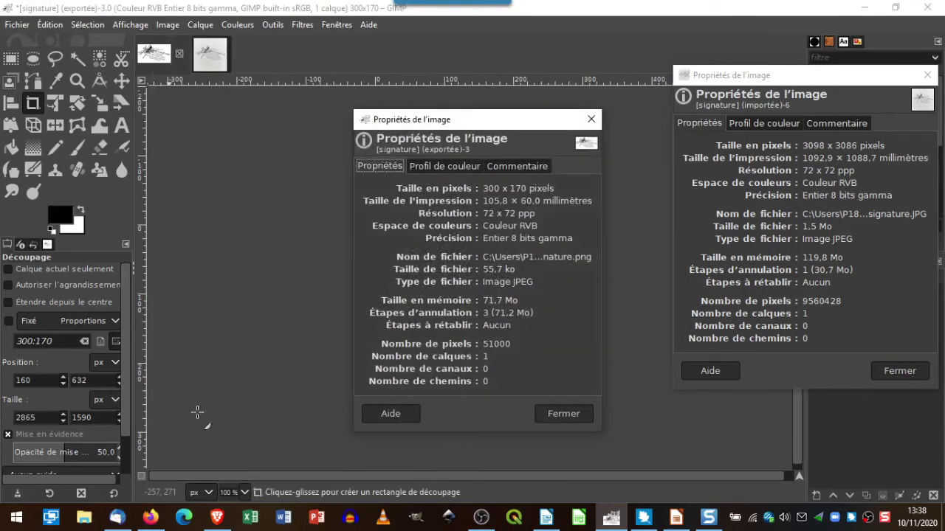
left_click_drag(496, 117, 213, 101)
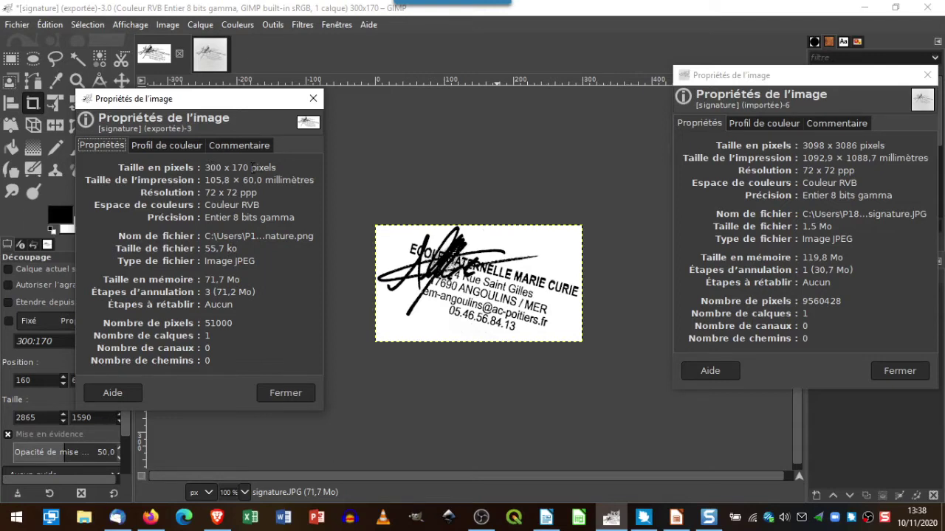
left_click(313, 101)
left_click(929, 76)
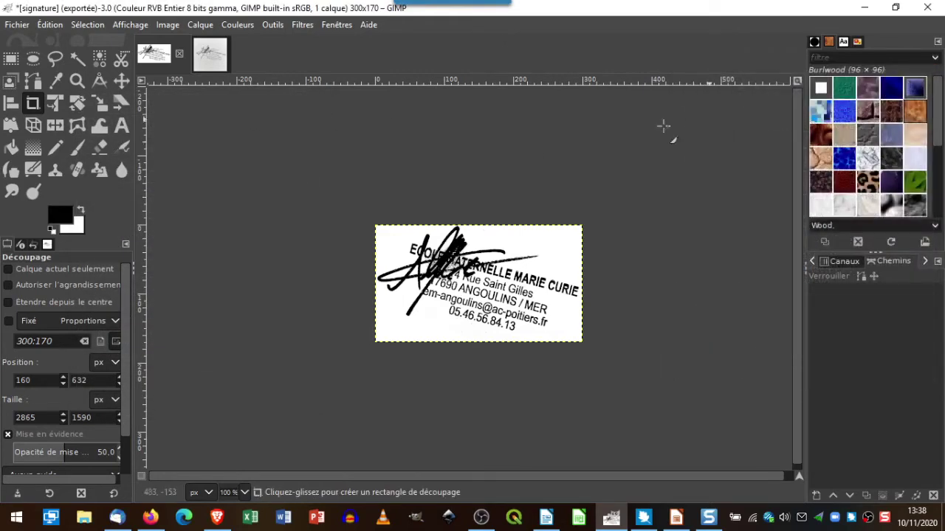
left_click(206, 60)
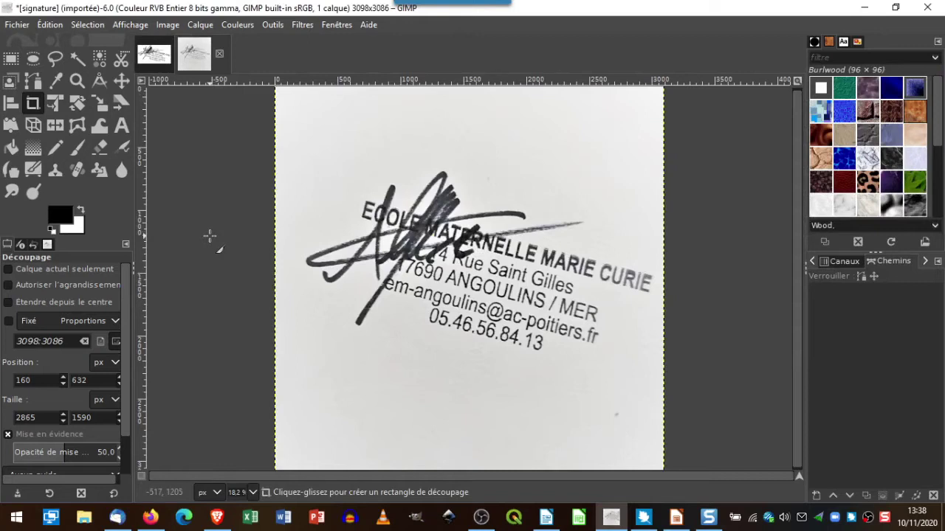
- Crop the original photo to a 2887×1535 rectangle framing the stamp and signature
left_click(32, 102)
mouse_move(295, 168)
left_mouse_down()
mouse_move(646, 363)
mouse_move(660, 360)
left_mouse_up()
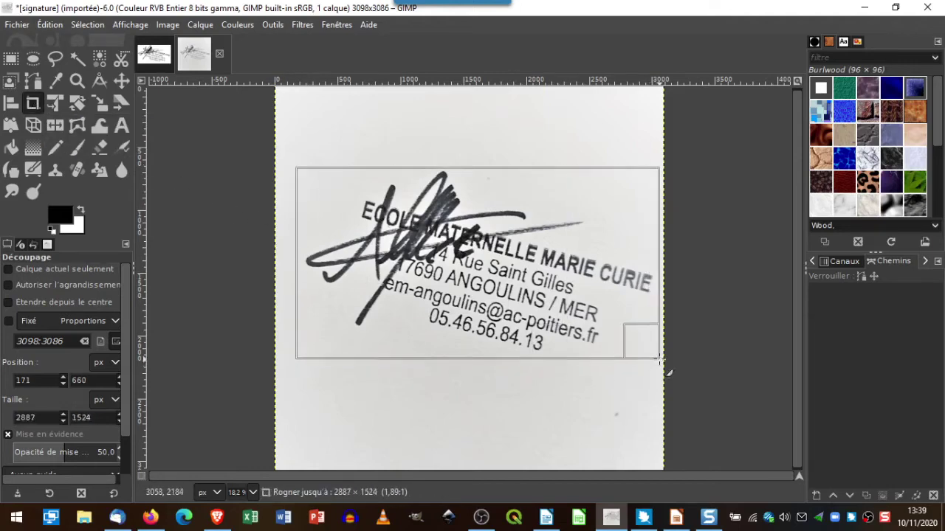
left_click_drag(660, 360, 661, 360)
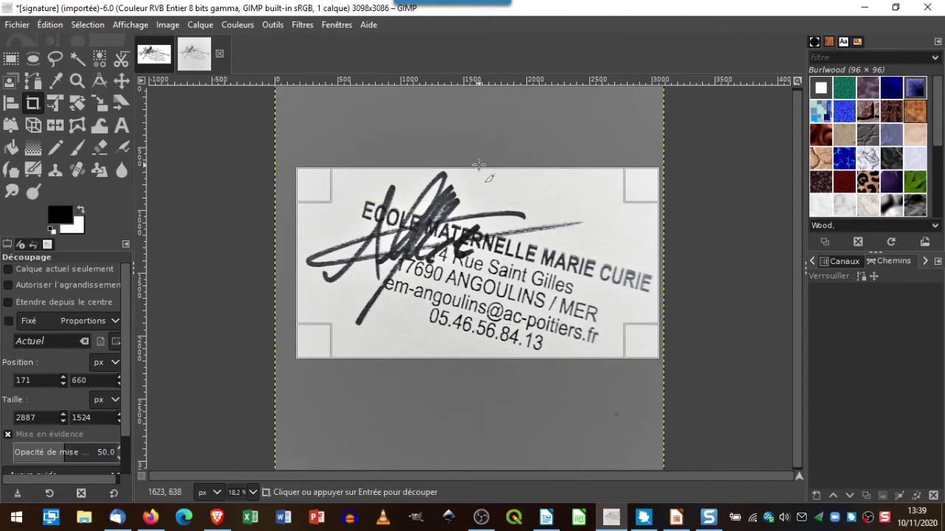
left_click_drag(480, 169, 478, 173)
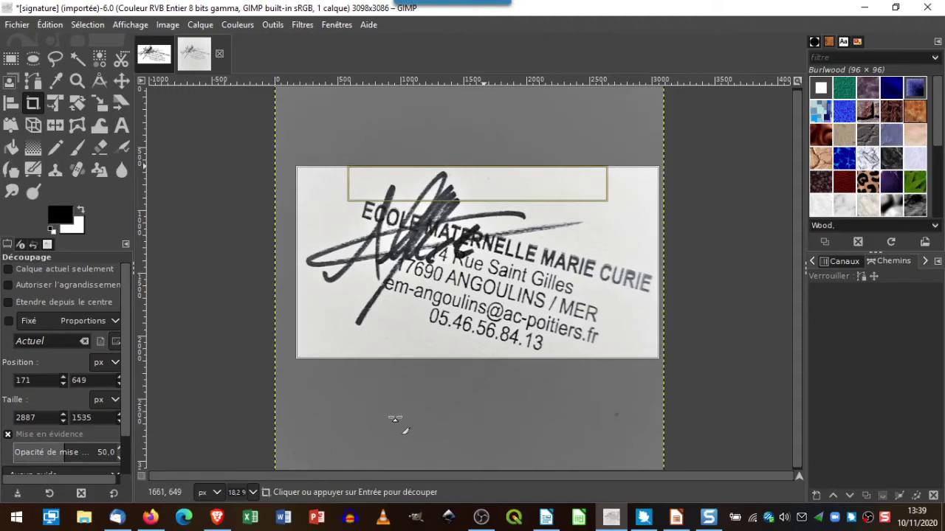
key("Return")
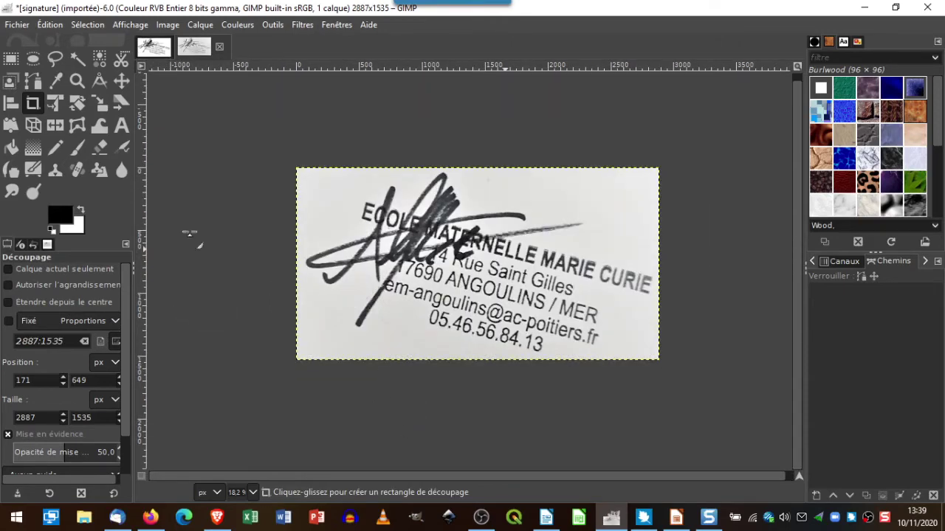
- Apply a Seuil threshold with the low value raised to 211, making the ink solid black on white
left_click(237, 25)
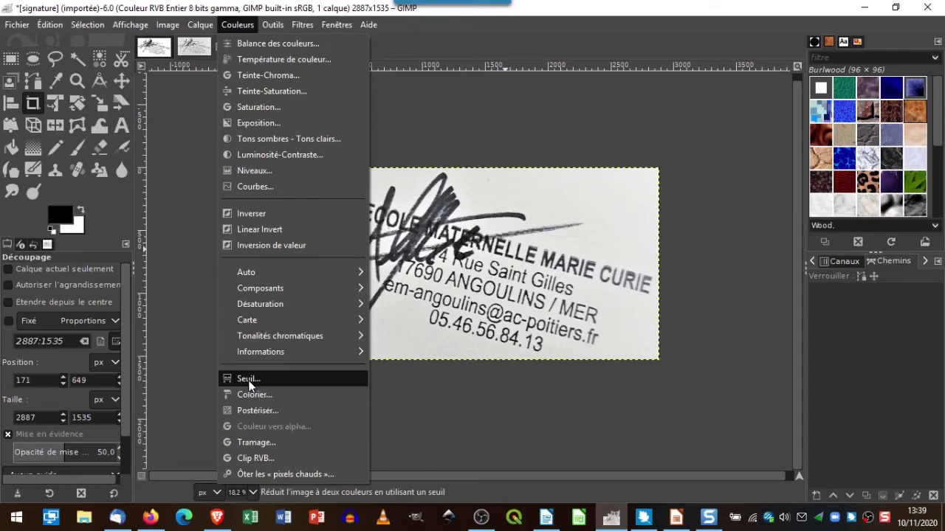
left_click(248, 380)
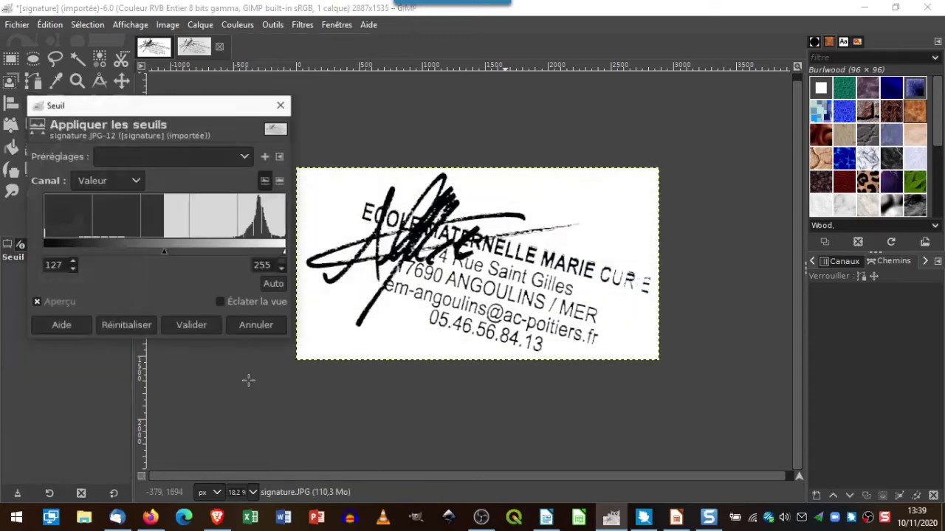
left_click(221, 302)
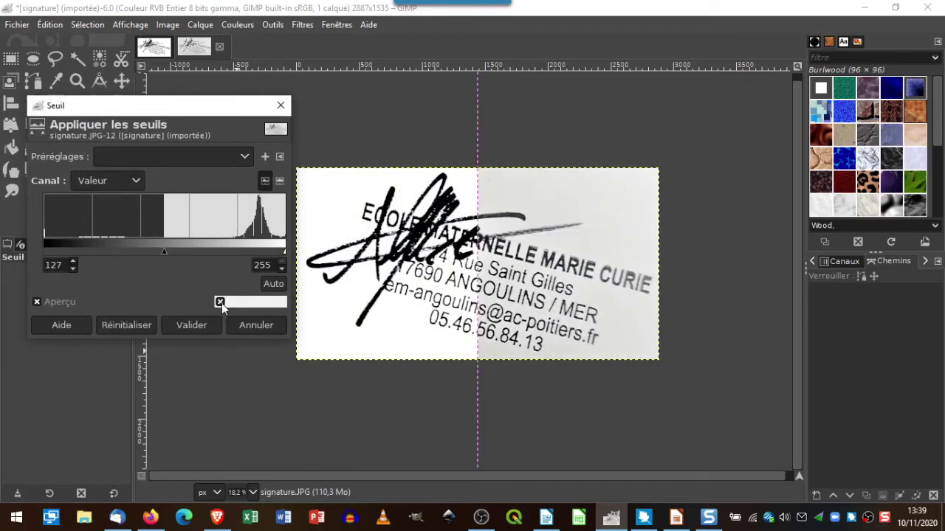
mouse_move(200, 110)
left_mouse_down()
mouse_move(253, 151)
mouse_move(218, 148)
left_mouse_up()
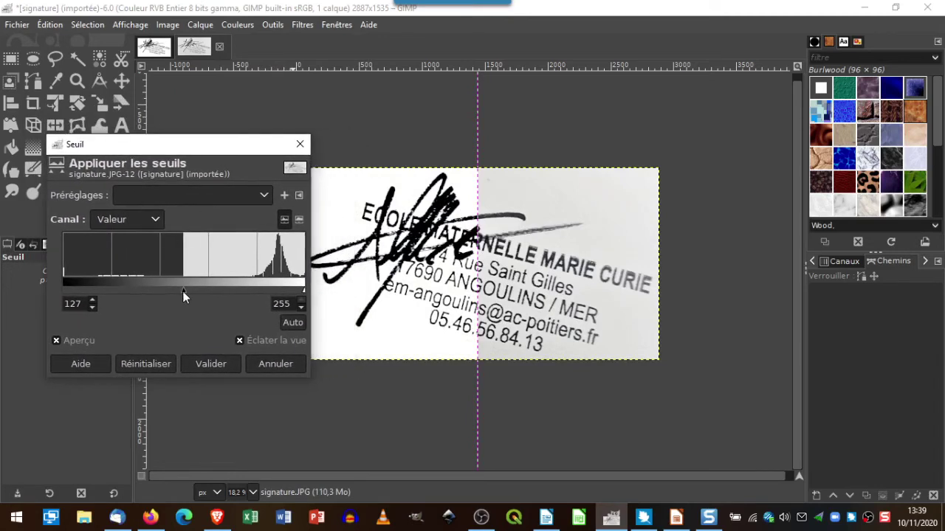
left_click_drag(184, 290, 252, 294)
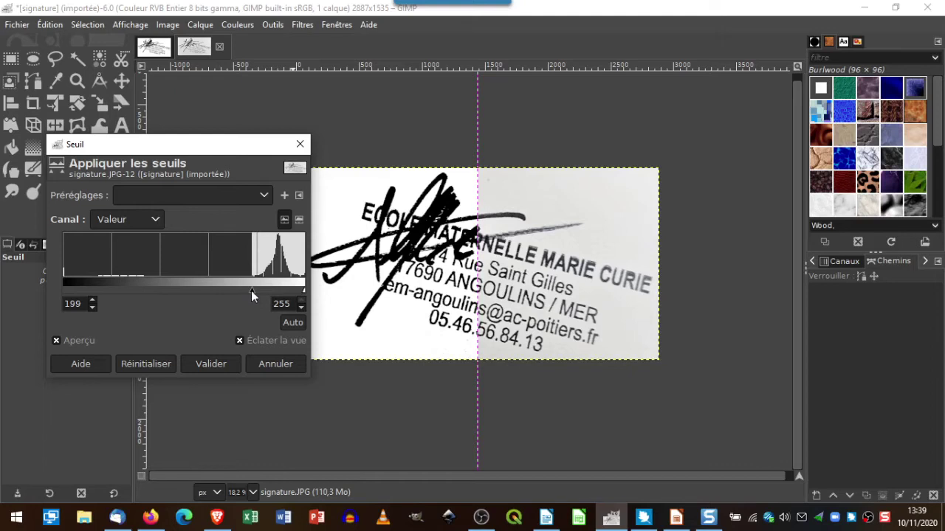
mouse_move(251, 291)
left_mouse_down()
mouse_move(270, 292)
mouse_move(108, 288)
mouse_move(251, 290)
left_mouse_up()
left_click(205, 364)
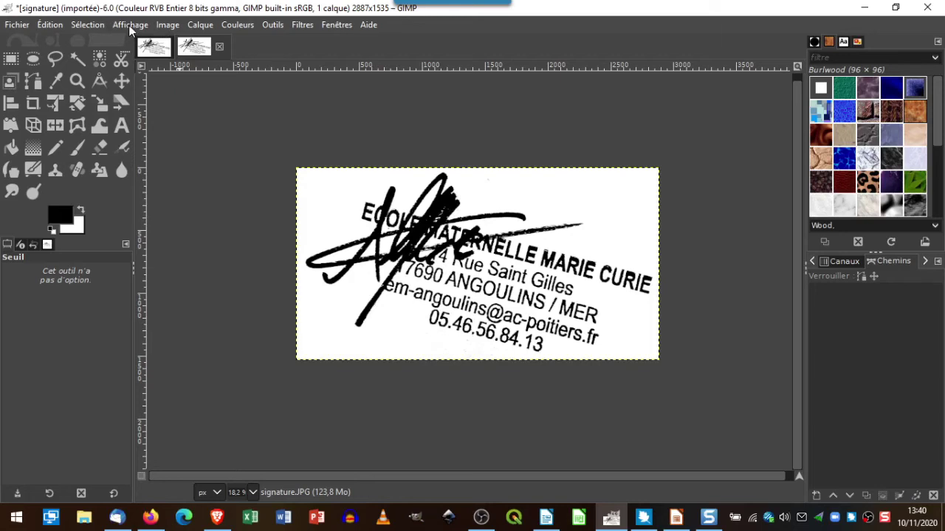
- Scale the image to width 300 px and height 160 px with proportions kept
left_click(165, 27)
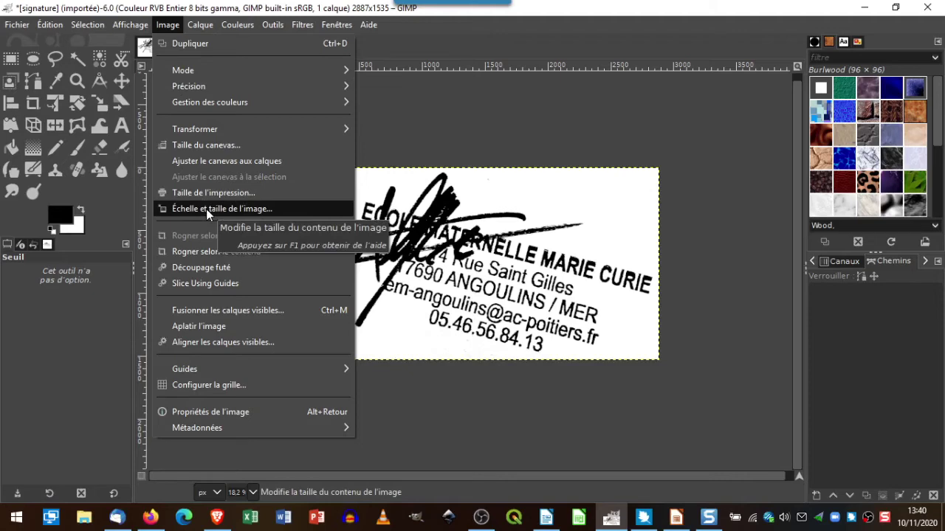
left_click(206, 209)
left_click_drag(466, 162, 781, 106)
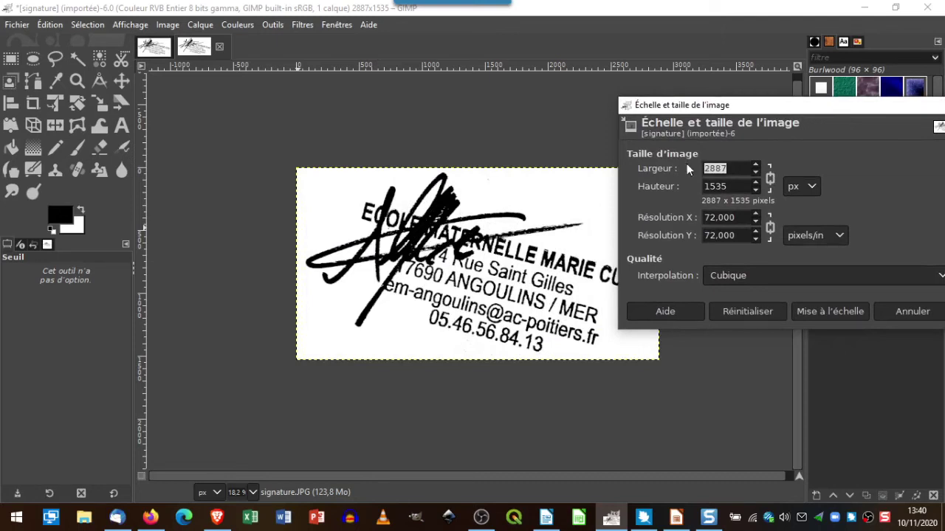
type("300")
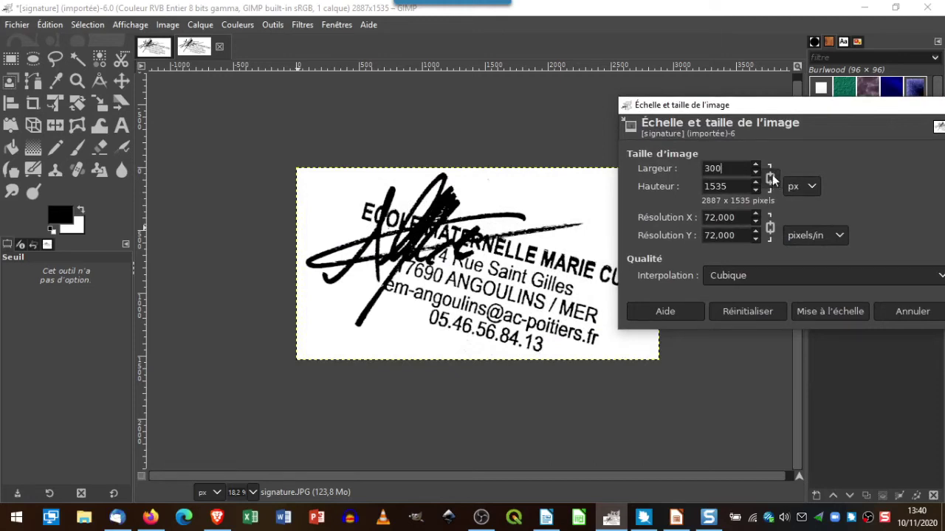
left_click(738, 186)
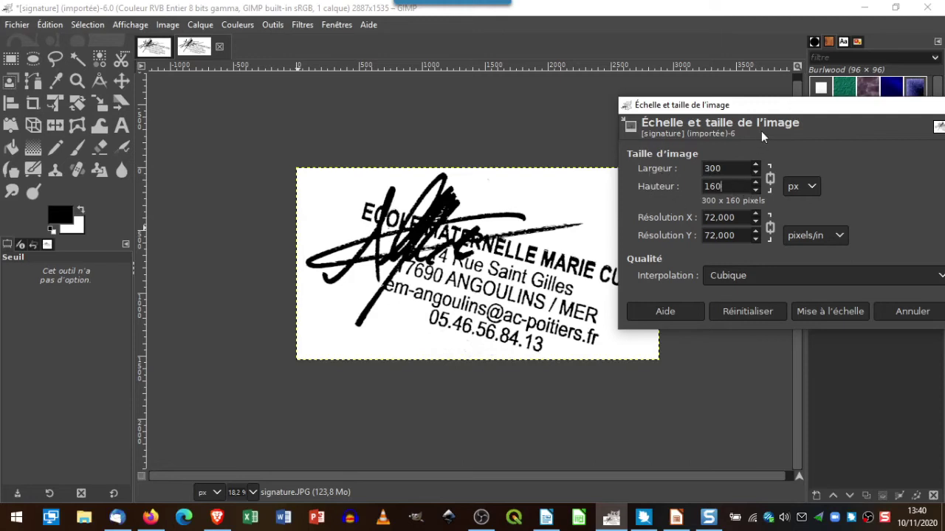
left_click_drag(783, 105, 659, 89)
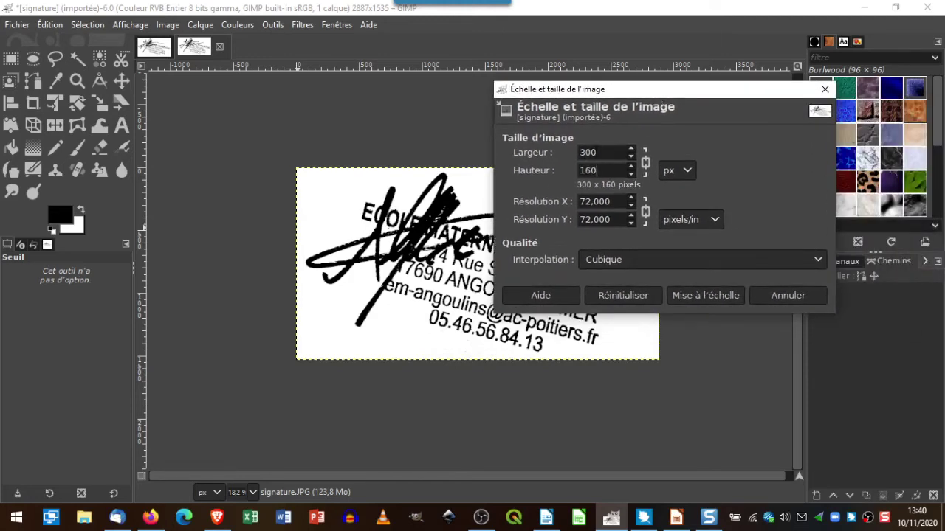
left_click(715, 296)
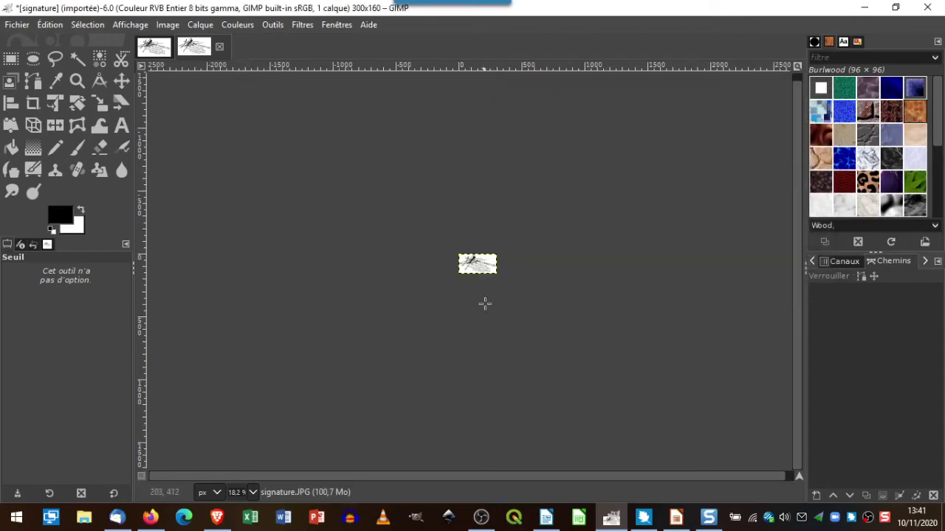
- Set the zoom to 100 % and check the other open image before returning to the 300×160 one
left_click(253, 493)
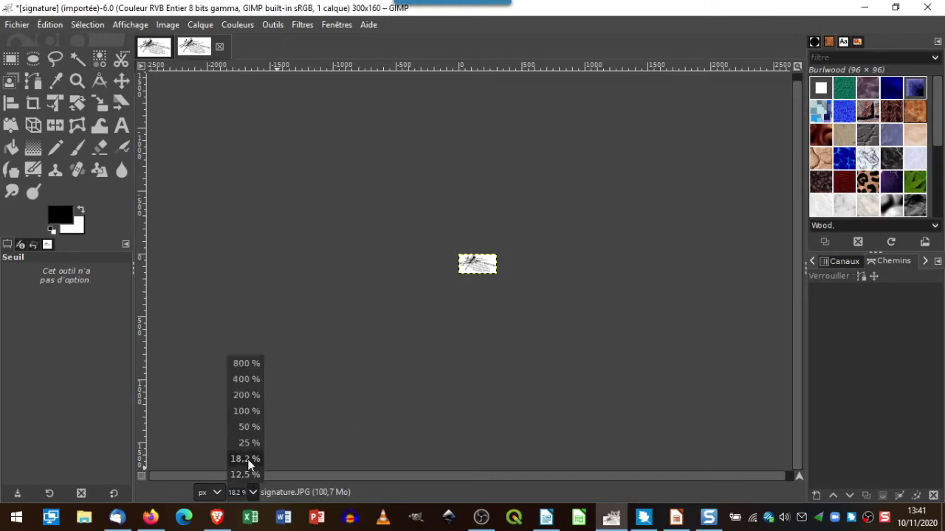
left_click(251, 411)
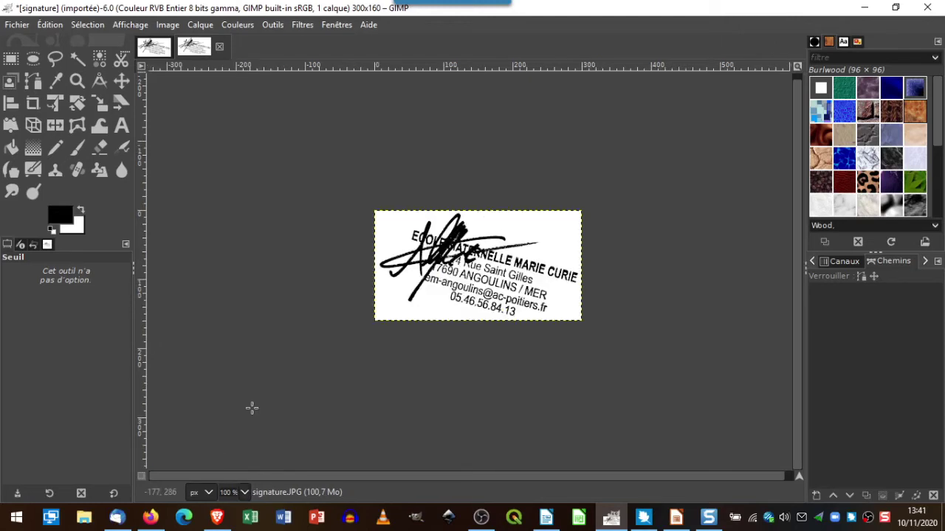
left_click(155, 50)
left_click(207, 50)
- Export the image as signature.png in Downloads, replacing the old file and accepting the PNG options
left_click(15, 26)
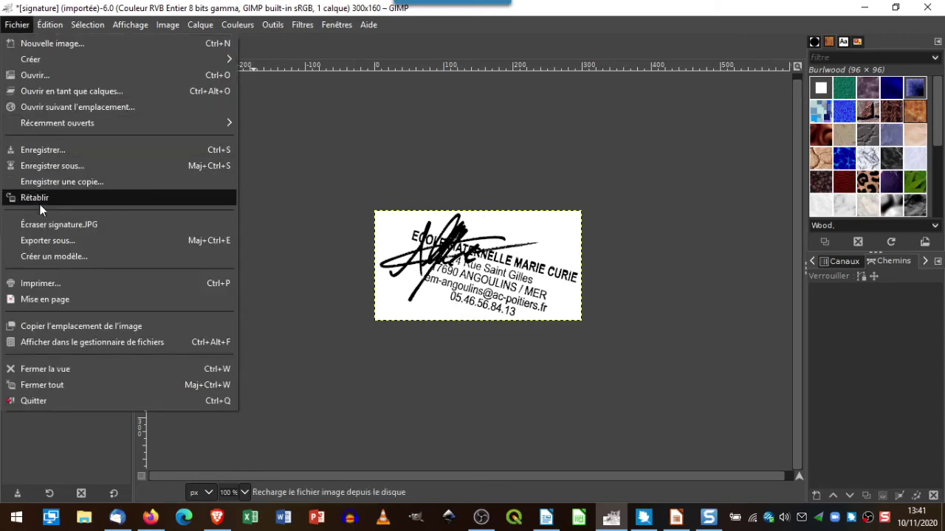
left_click(42, 239)
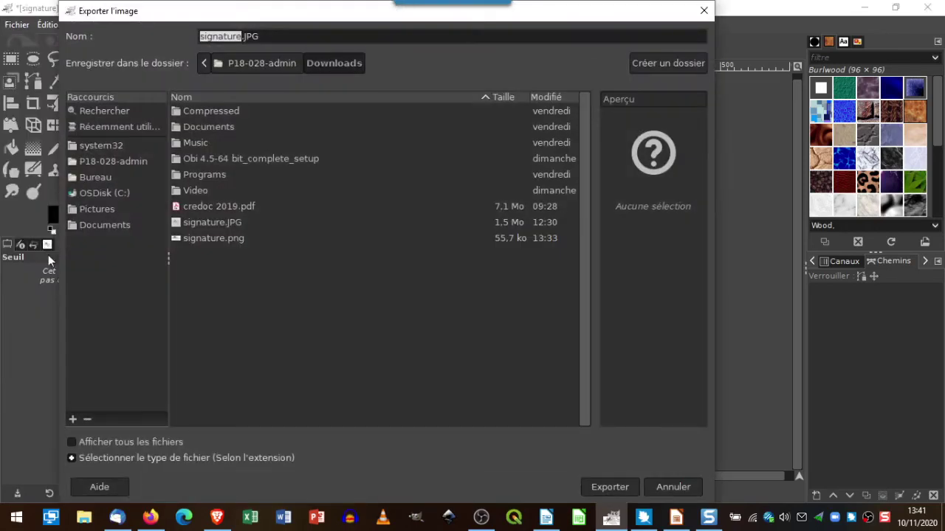
left_click(205, 240)
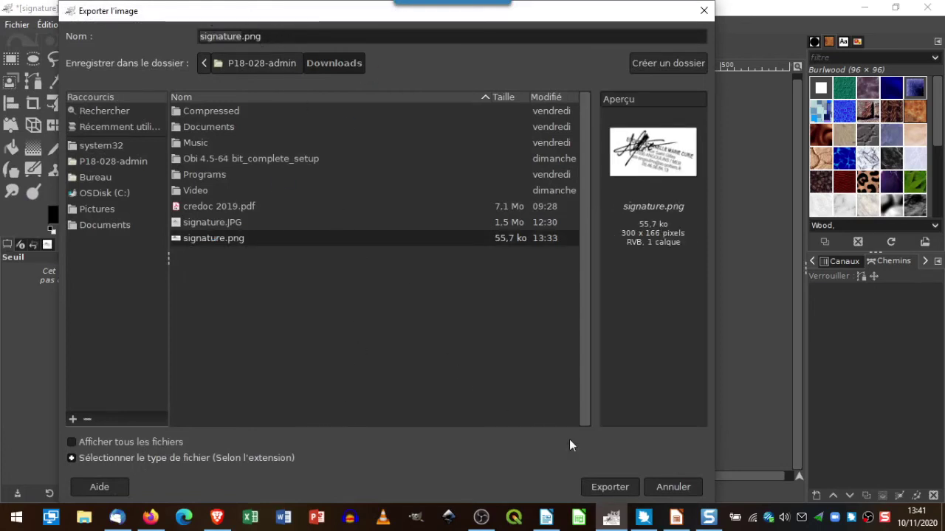
left_click(613, 485)
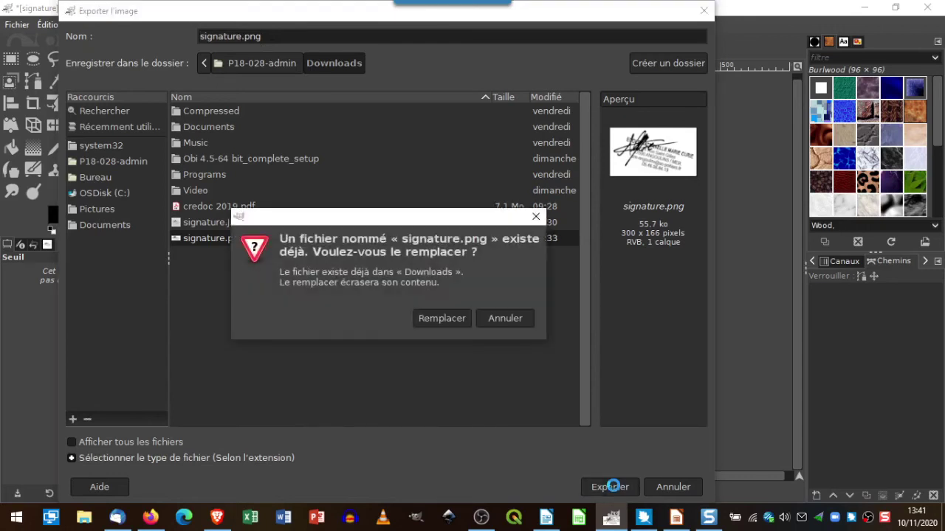
left_click(455, 322)
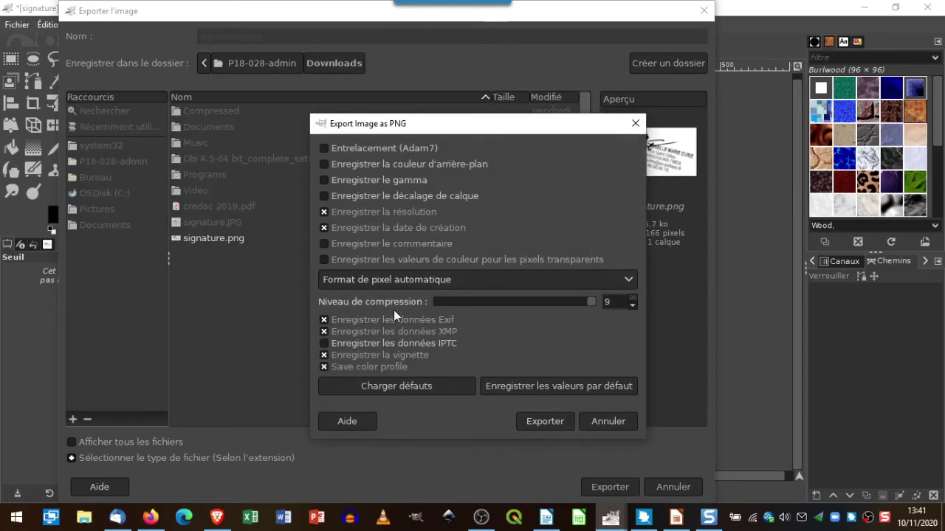
left_click(550, 422)
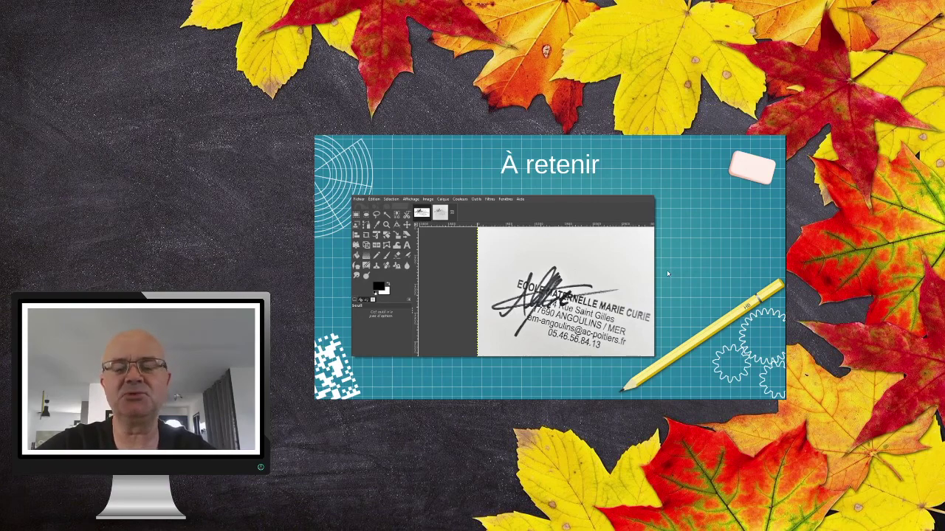
- Advance the presentation from the À retenir slide to the résumé slide
left_click(667, 274)
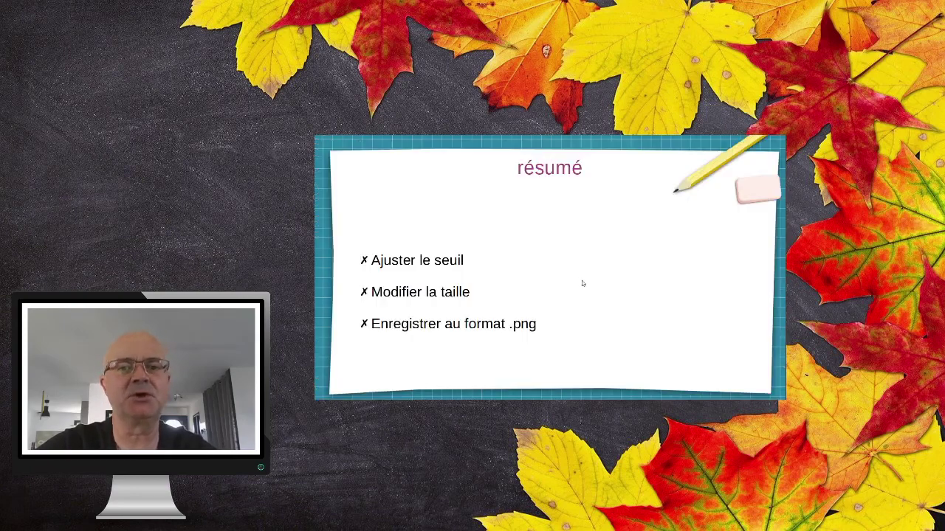